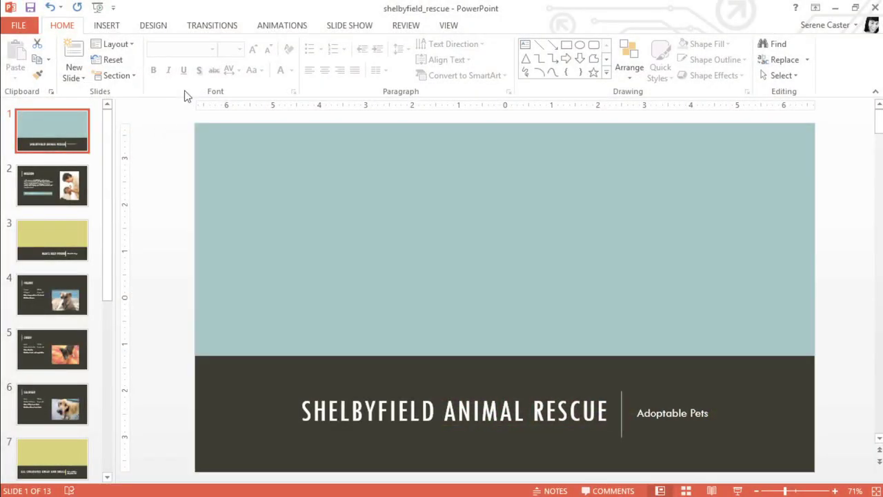
- Apply the Push transition to slide 4, Franny
left_click(219, 32)
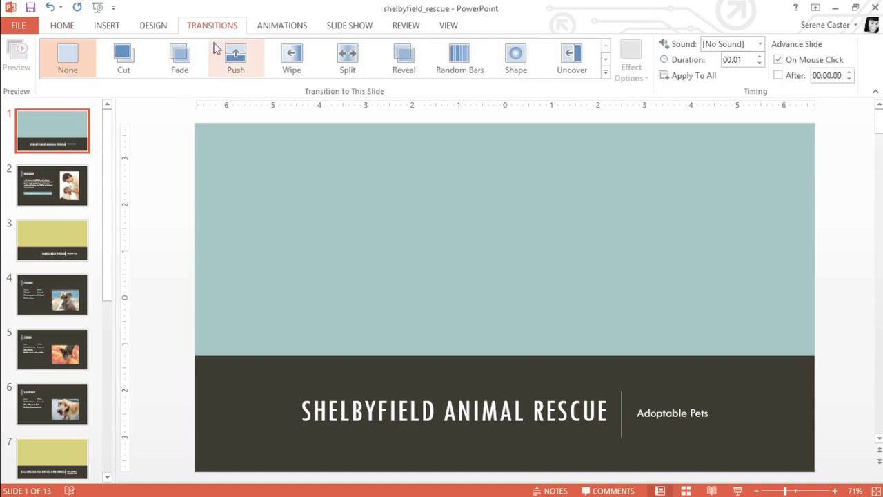
left_click(69, 297)
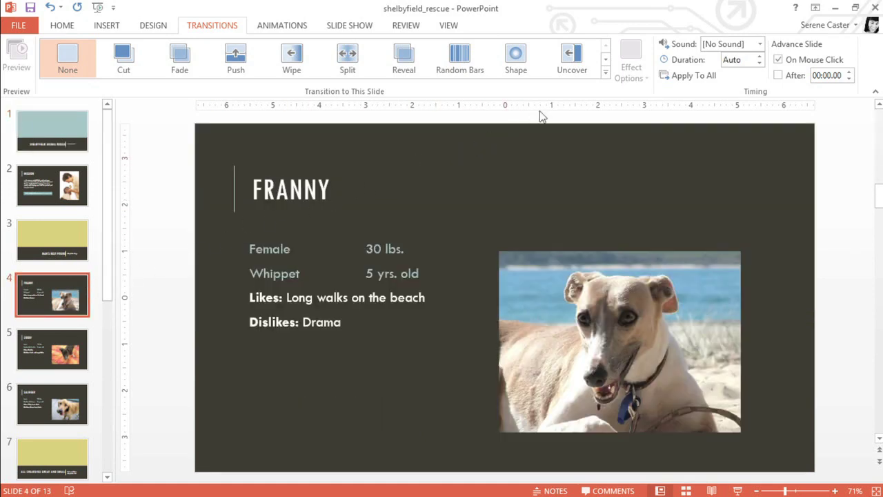
left_click(606, 73)
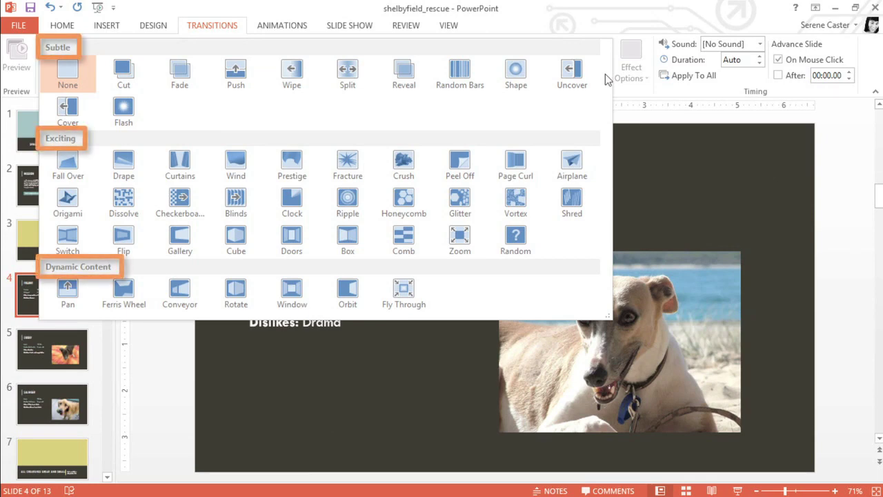
left_click(241, 81)
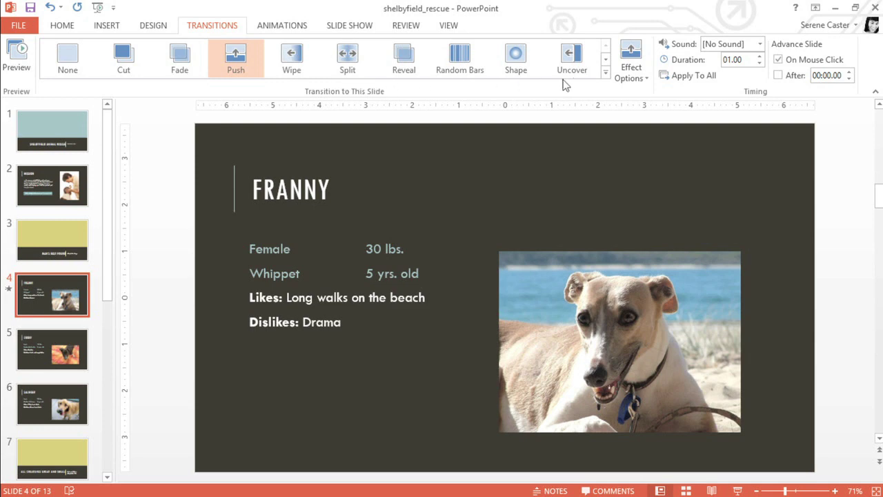
- Switch Franny's transition to Cube, then to Rotate
left_click(606, 73)
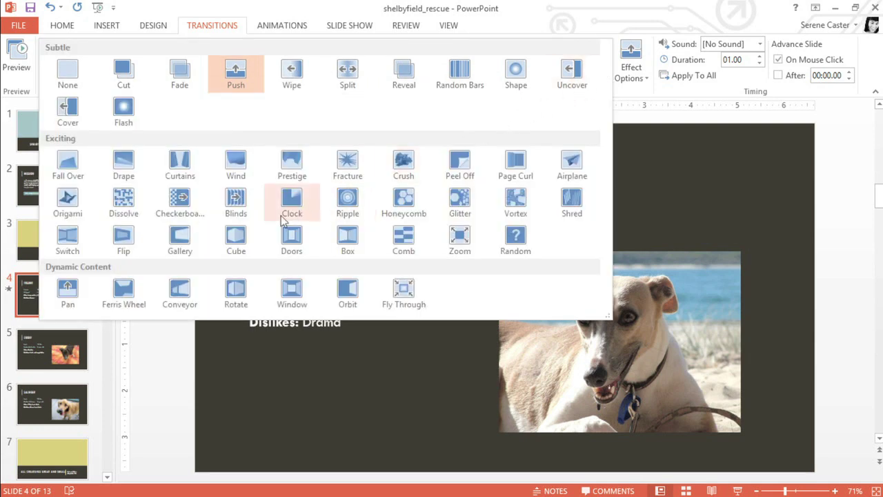
left_click(236, 238)
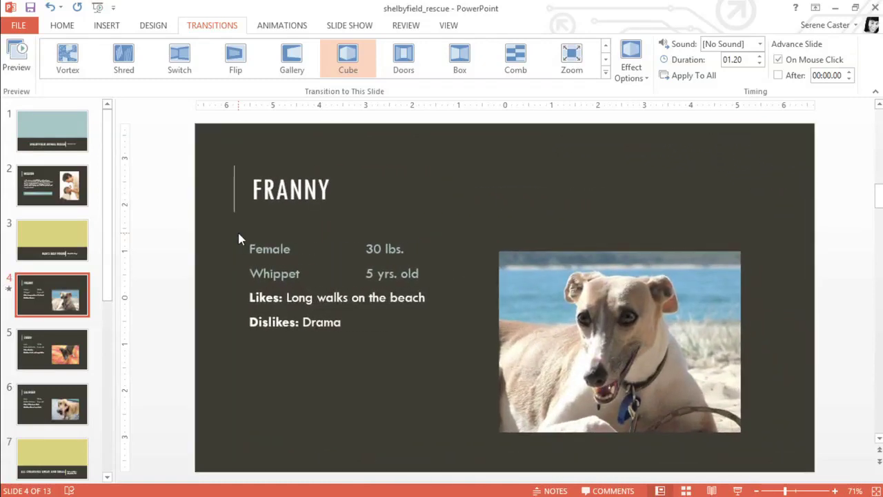
left_click(606, 73)
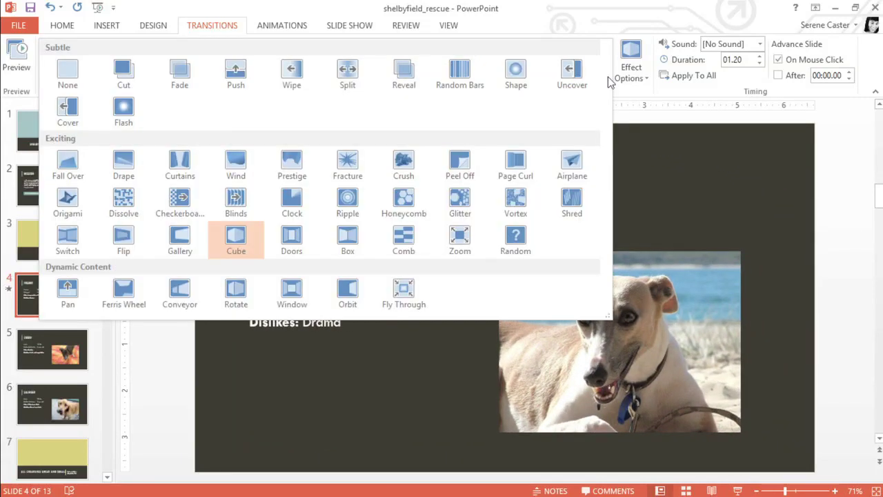
left_click(235, 291)
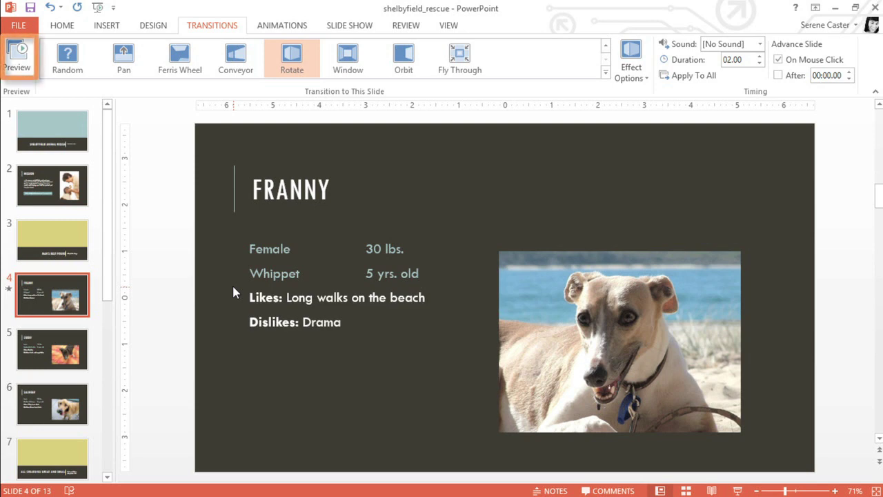
- Replay the Rotate transition preview on Franny and close the gallery, keeping Rotate
left_click(8, 291)
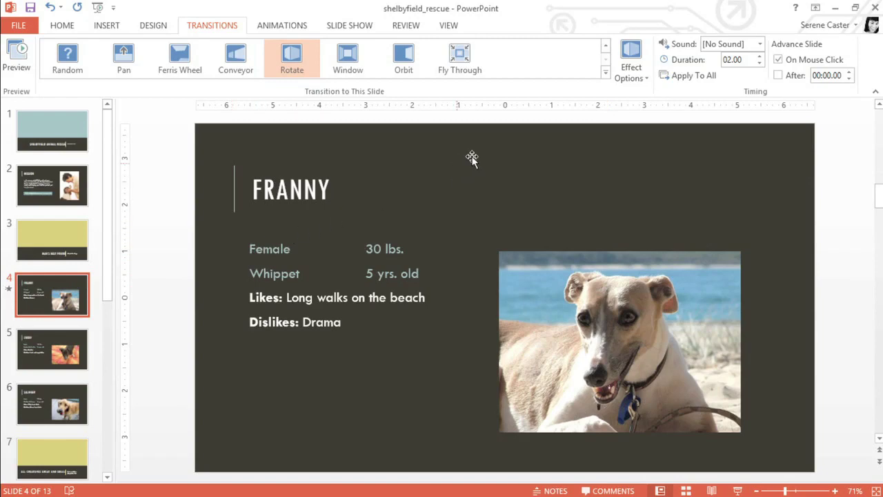
left_click(605, 75)
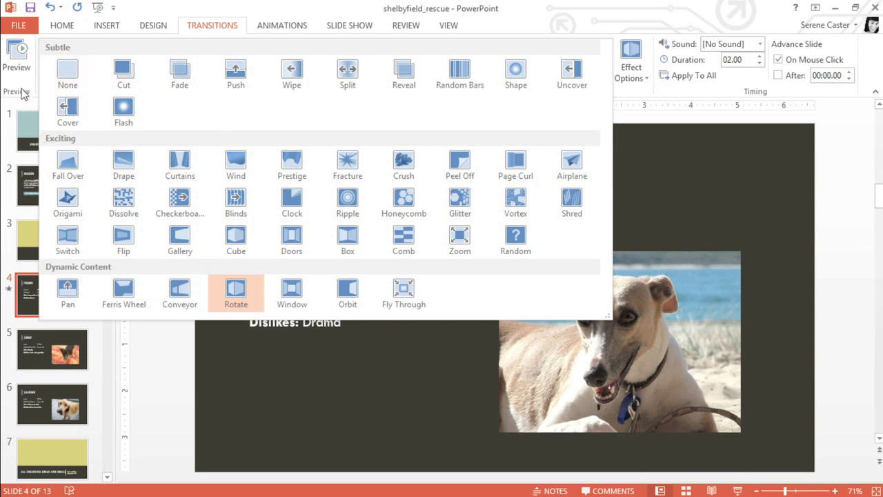
left_click(21, 93)
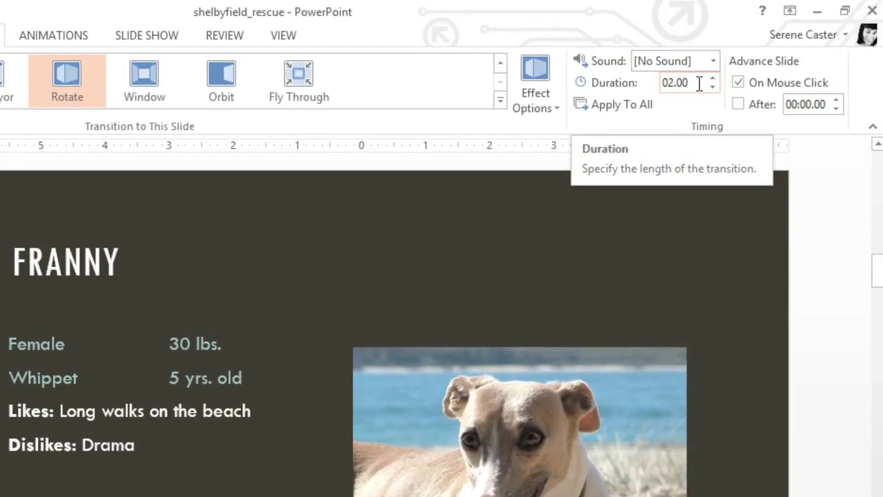
- Set the Rotate transition duration to 1 second
left_click(699, 83)
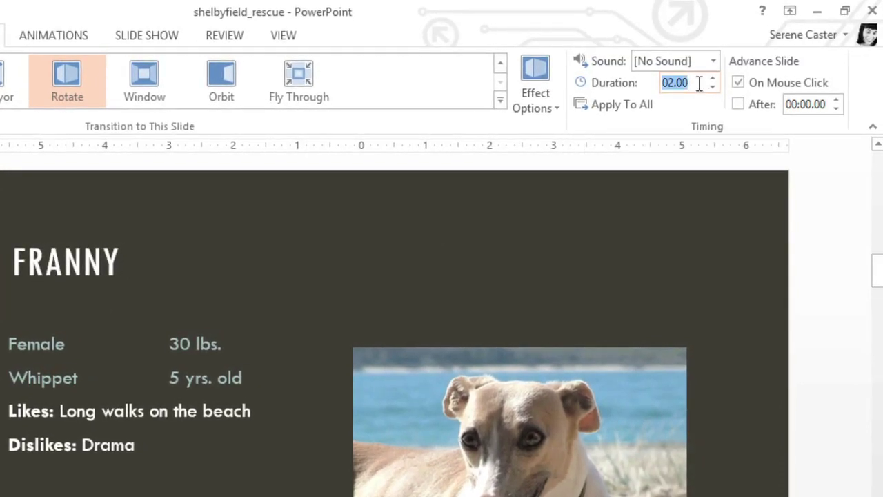
type("1")
key("Return")
- Give Franny's Rotate transition the Camera sound
left_click(714, 61)
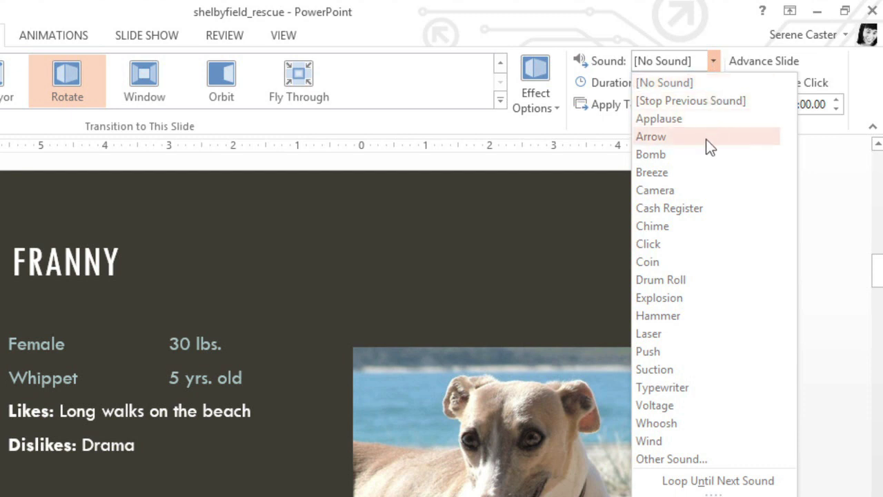
left_click(692, 193)
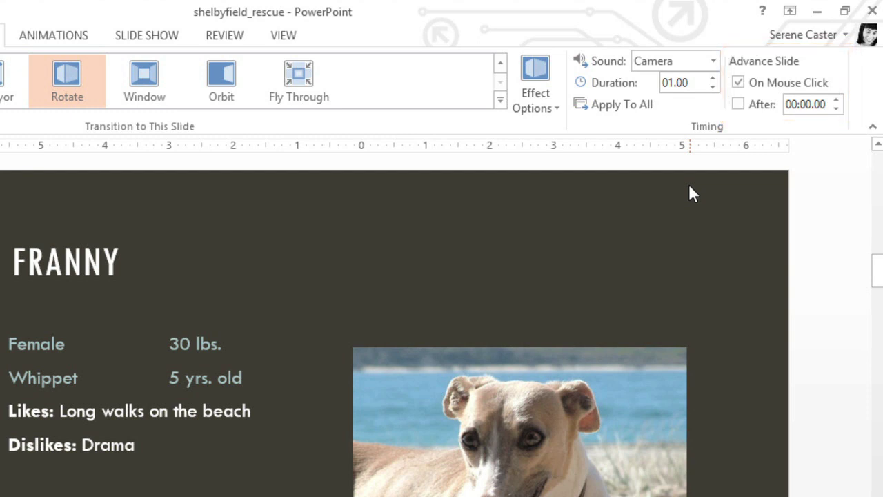
- Replace on-click advance with automatic advance after 1:15
left_click(739, 84)
left_click(739, 105)
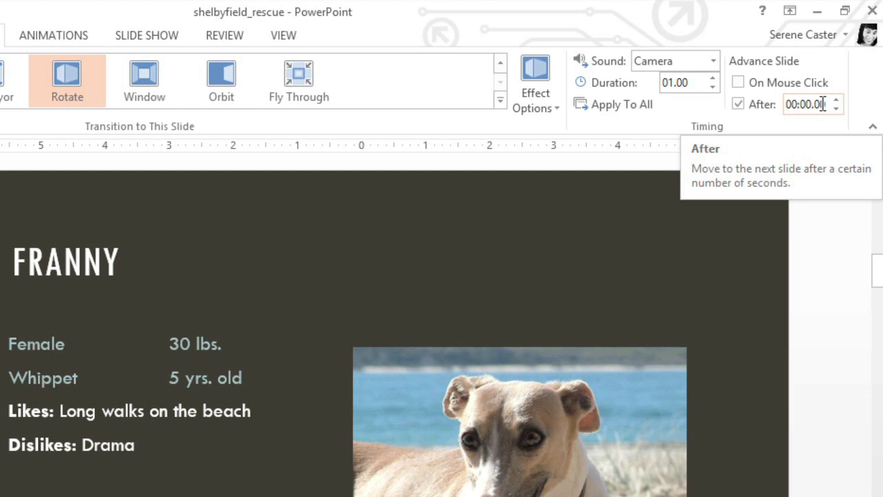
left_click(823, 104)
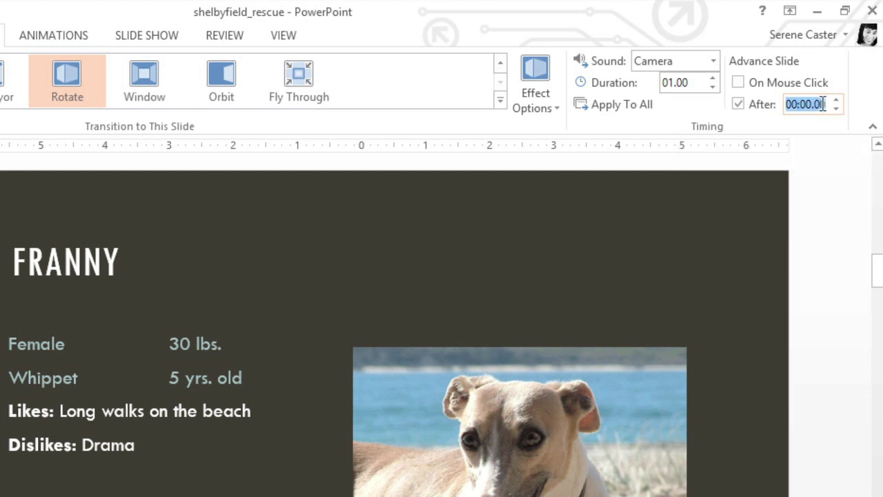
type("1:15")
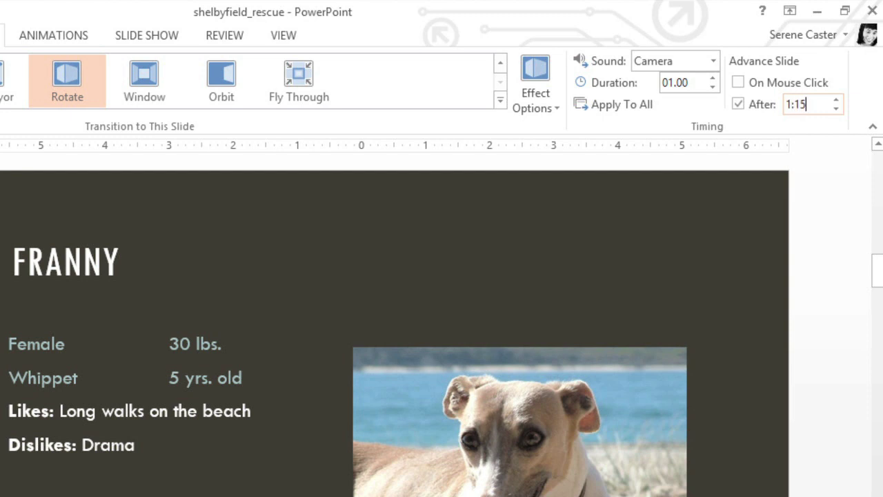
key("Return")
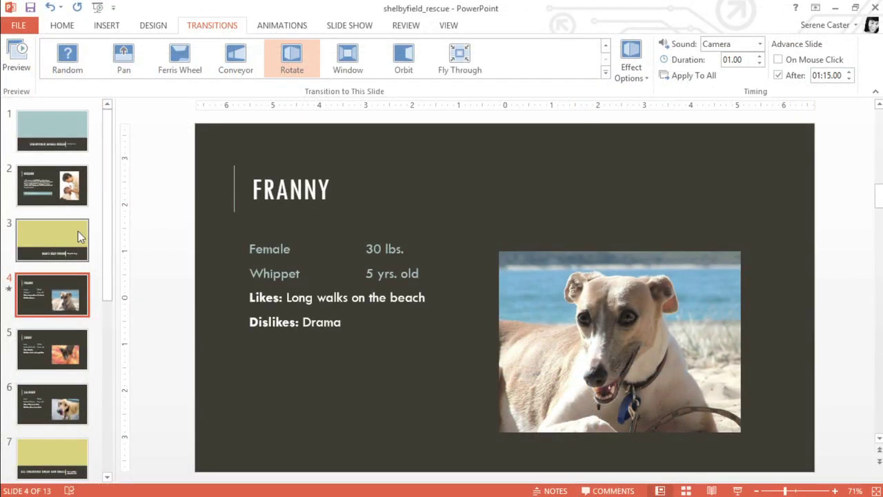
- Select slide 3, Man's Best Friend, in the slides pane
left_click(79, 236)
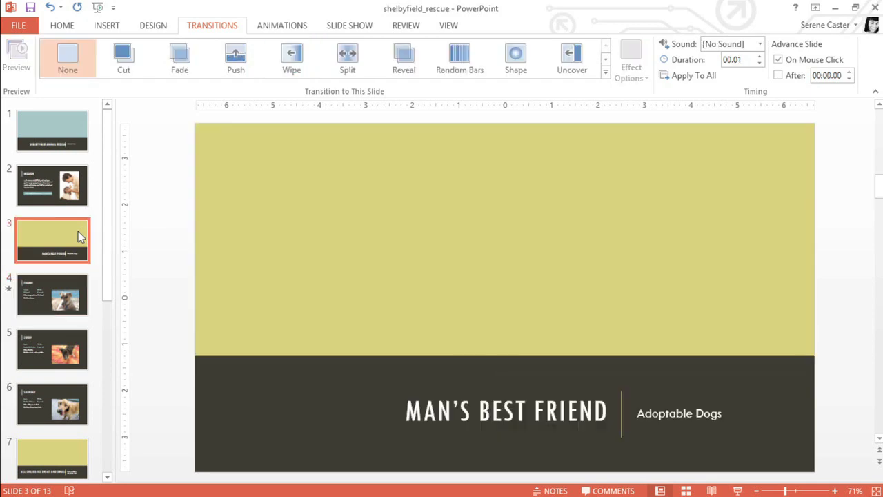